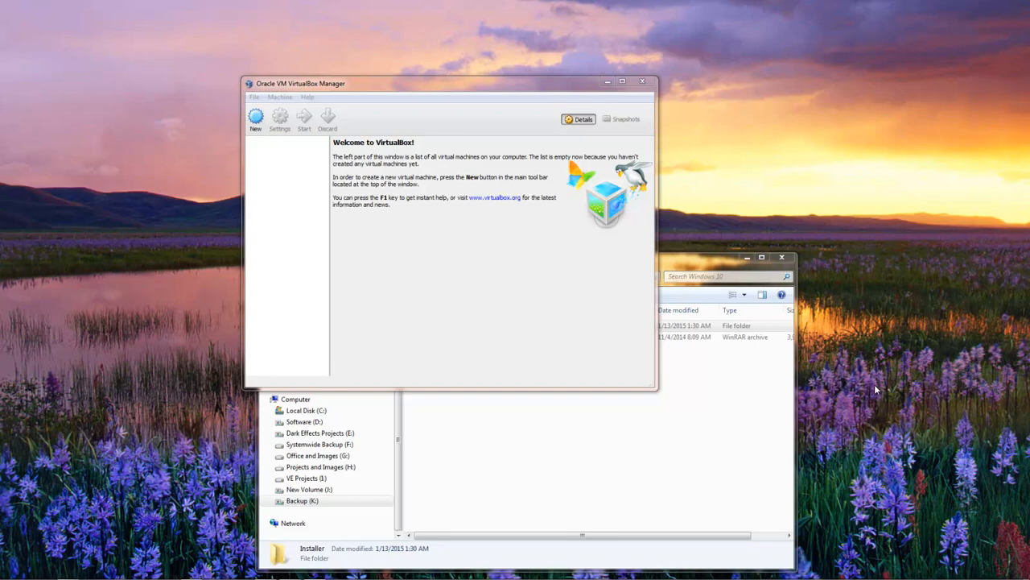
Review the VirtualBox preferences, checking the default machine folder, extension packages, network and update settings
left_click(280, 97)
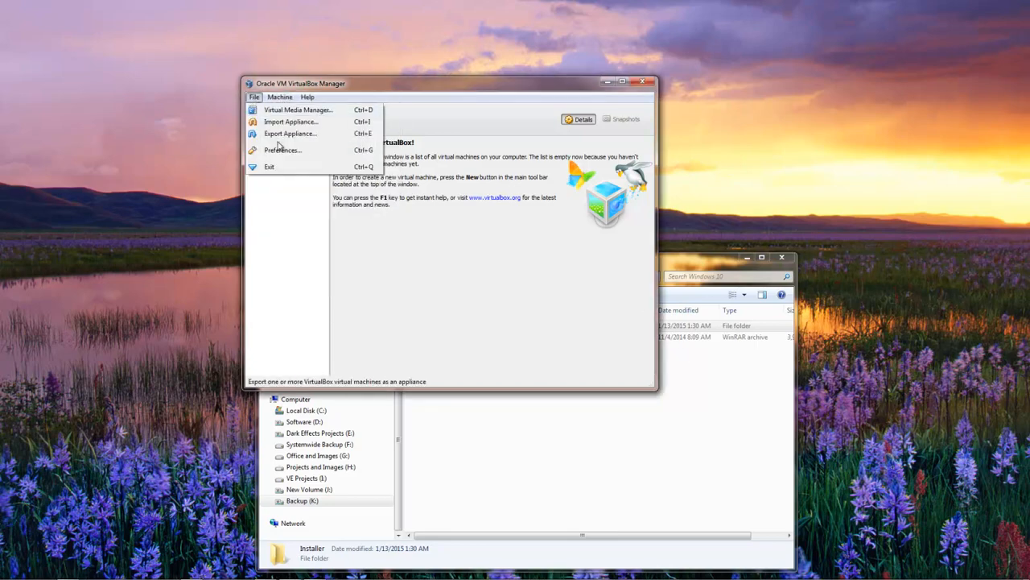
left_click(287, 150)
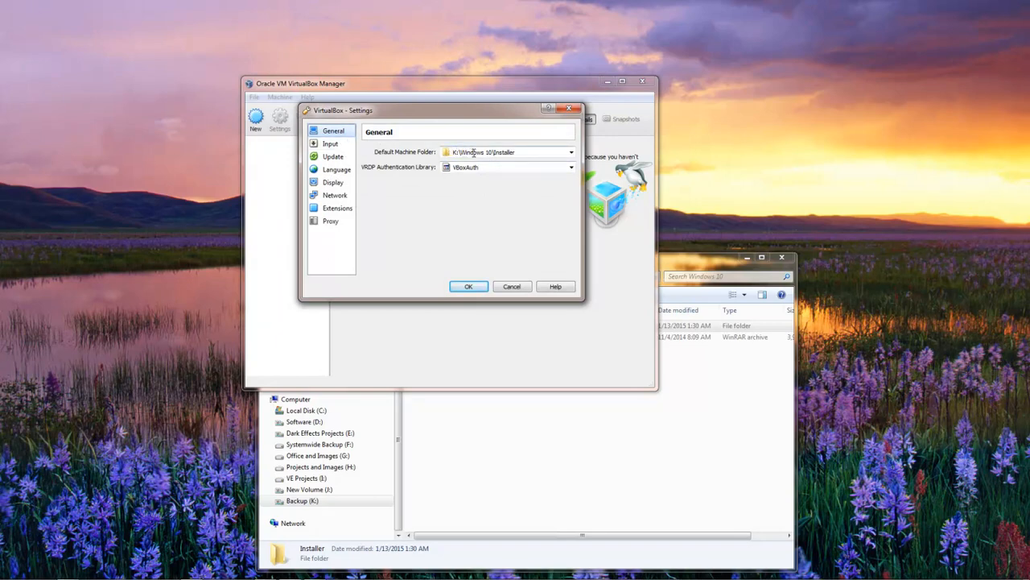
left_click(572, 153)
left_click(434, 212)
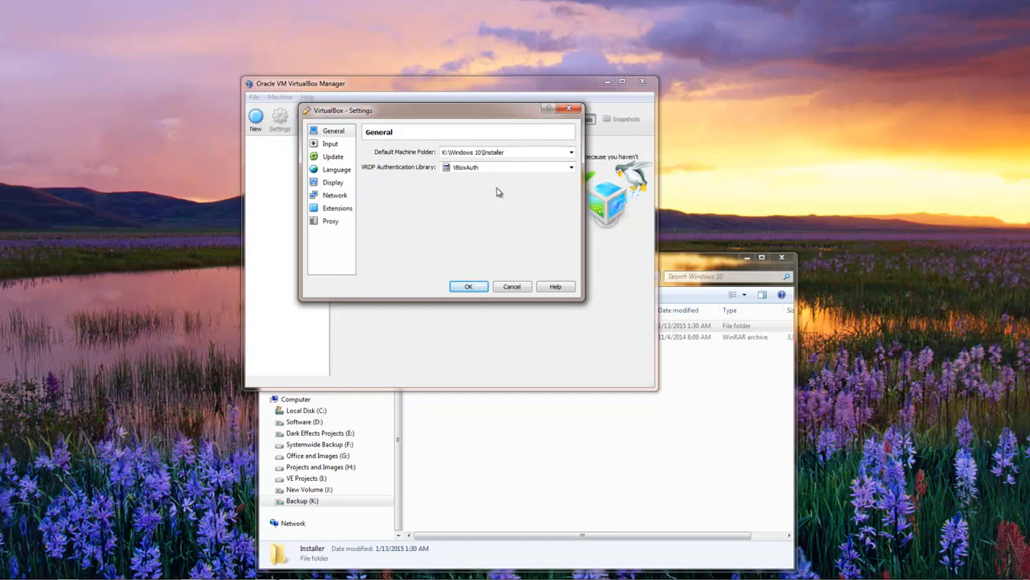
left_click(345, 210)
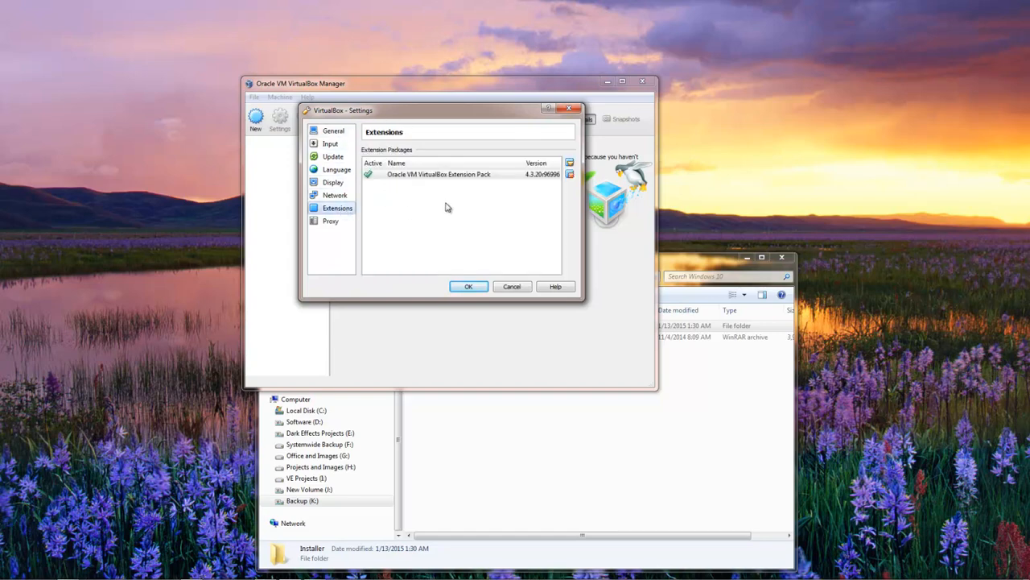
left_click(396, 173)
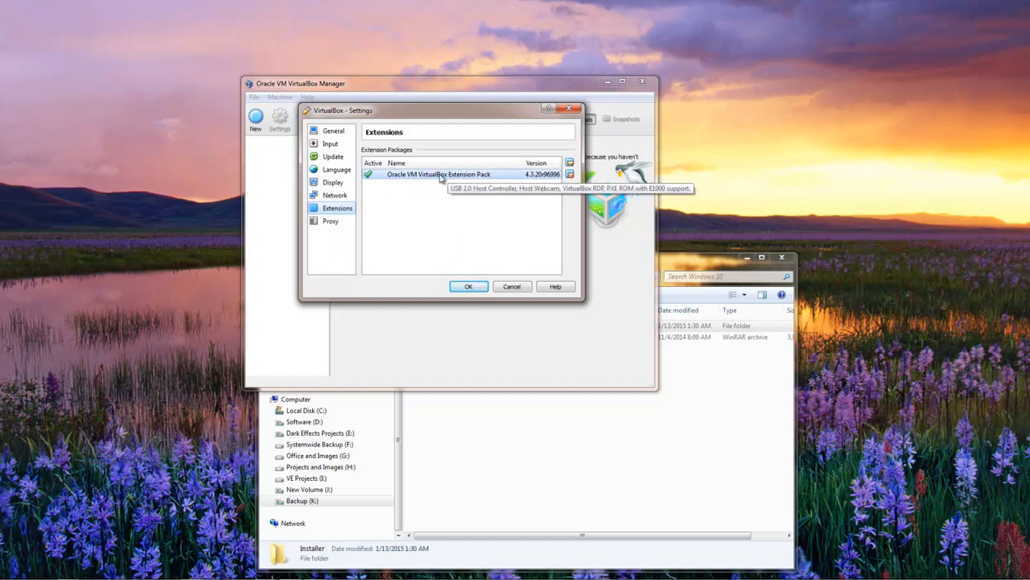
left_click(335, 196)
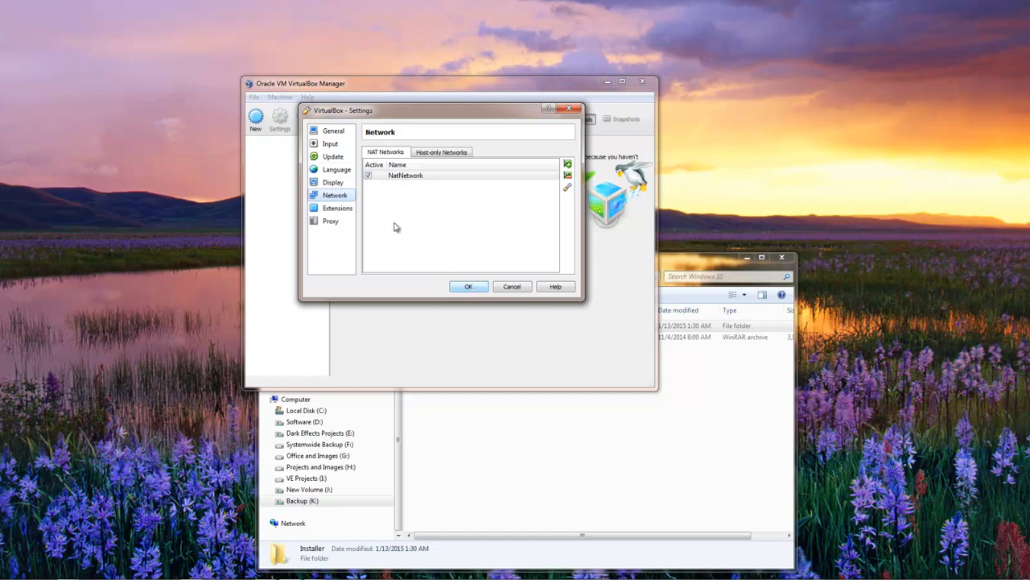
left_click(335, 159)
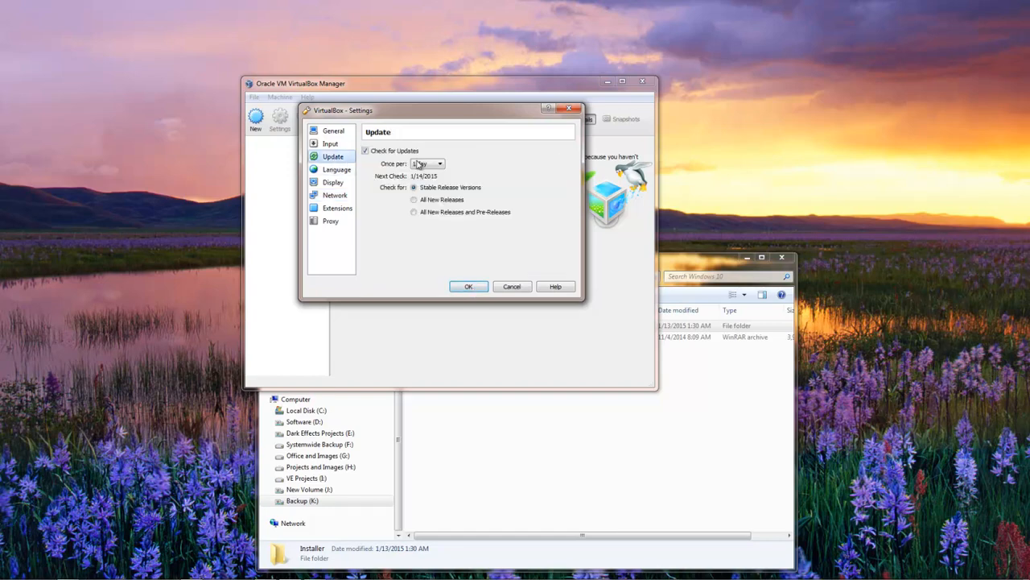
left_click(472, 287)
Start a new virtual machine named Win10 with type Microsoft Windows and version Windows 8.1 (64 bit)
left_click(255, 119)
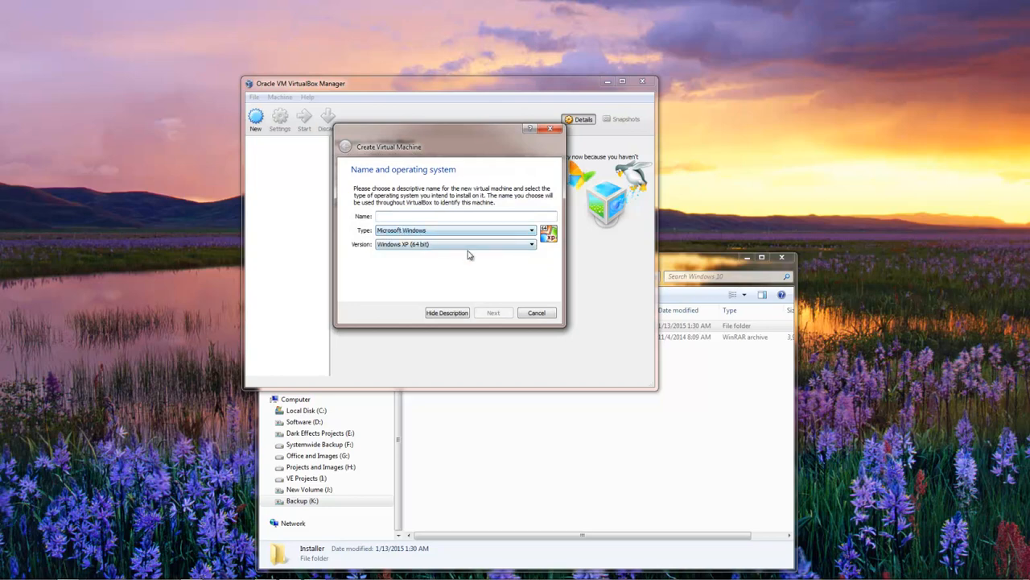
type("Win10")
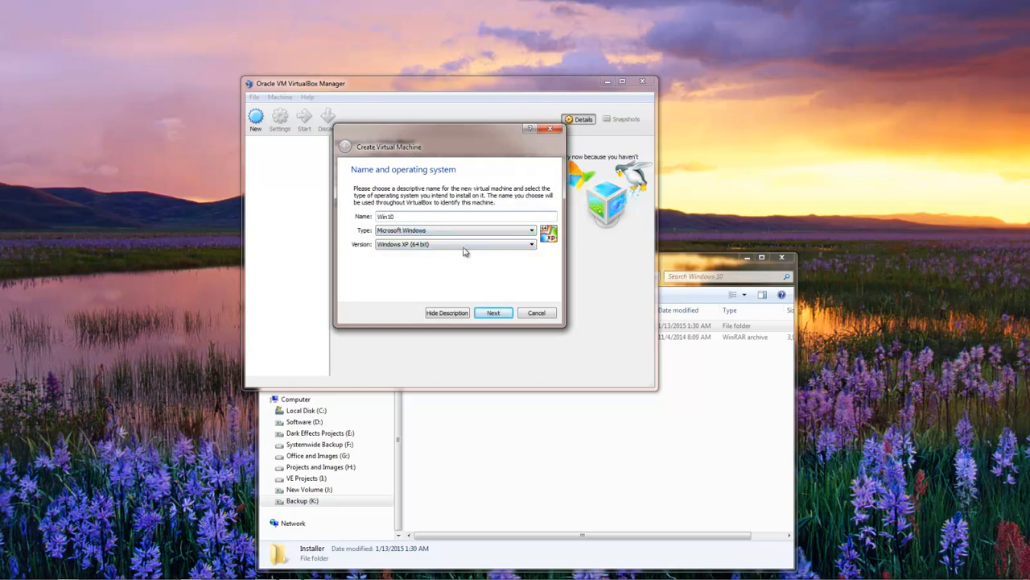
left_click(445, 244)
scroll(487, 304, "down", 5)
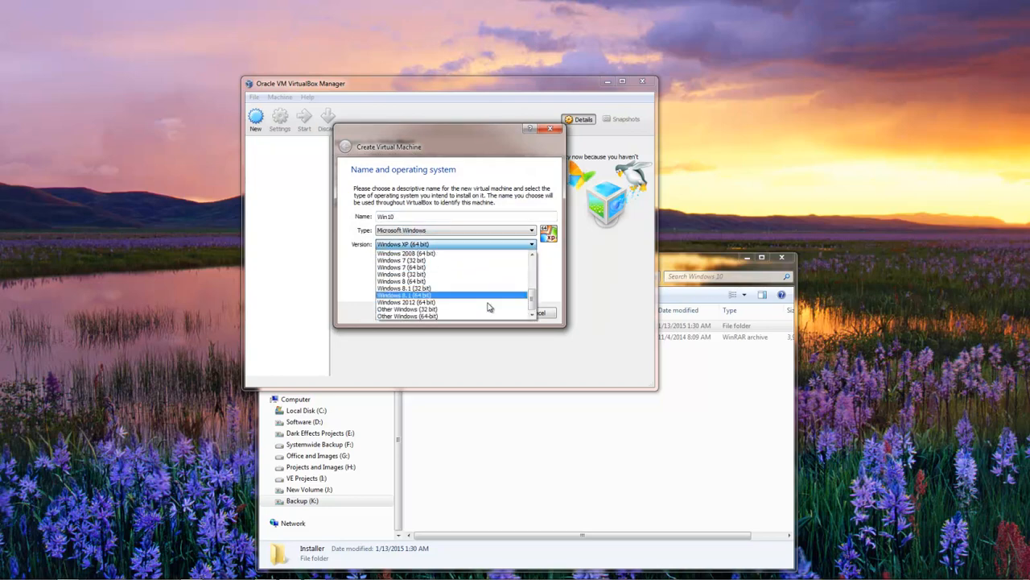
left_click(442, 296)
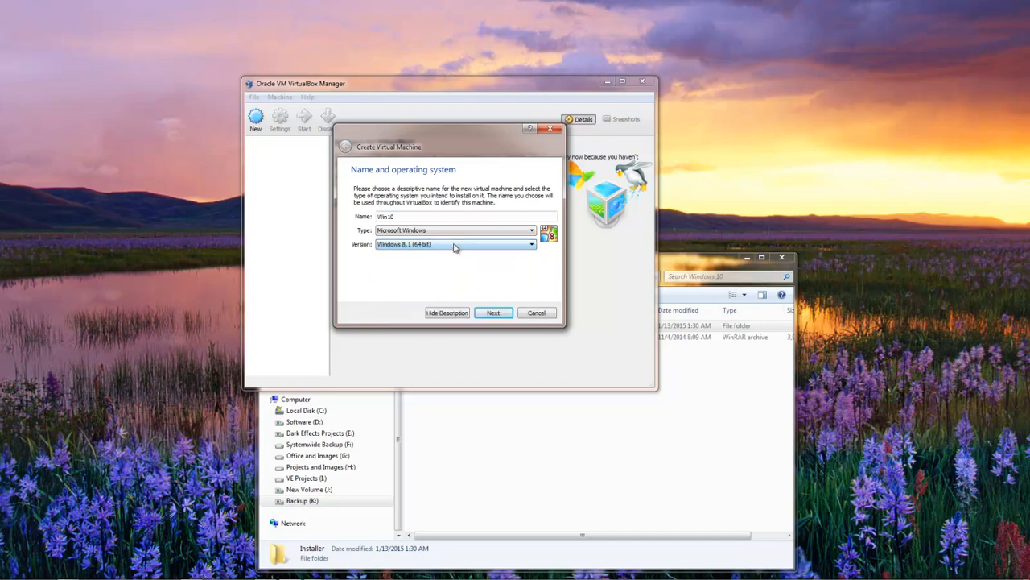
left_click(493, 313)
Set the new virtual machine's memory size to 3000 MB
double_click(528, 224)
type("3")
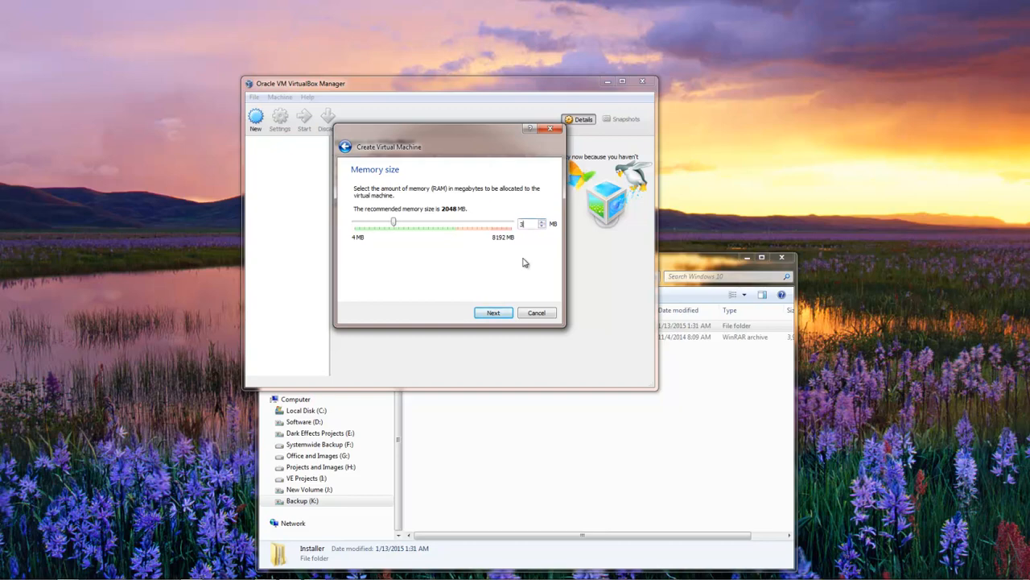
type("000")
left_click(491, 314)
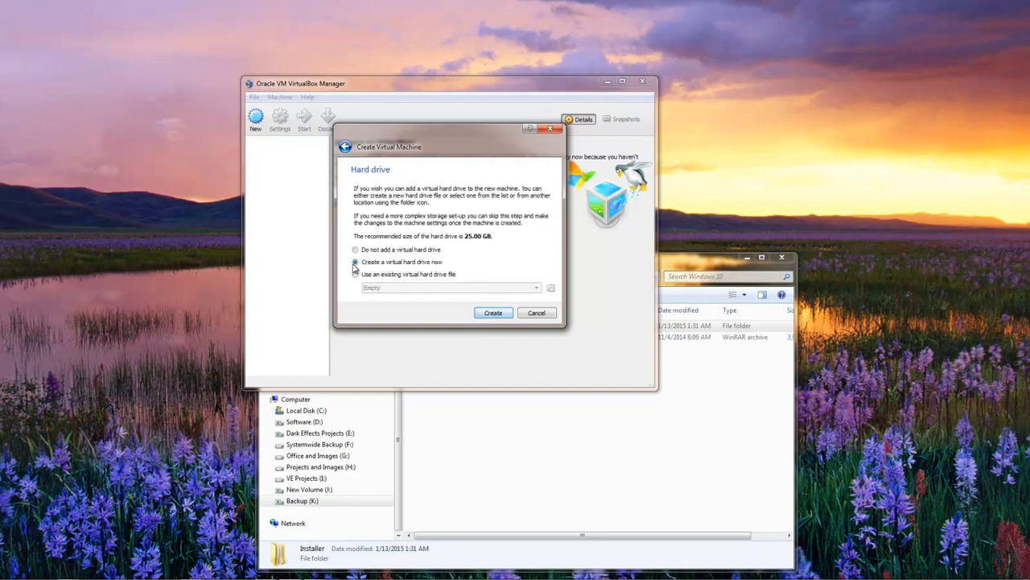
Create a dynamically allocated VDI virtual hard drive named Win10 with a size of 75 GB
left_click(494, 313)
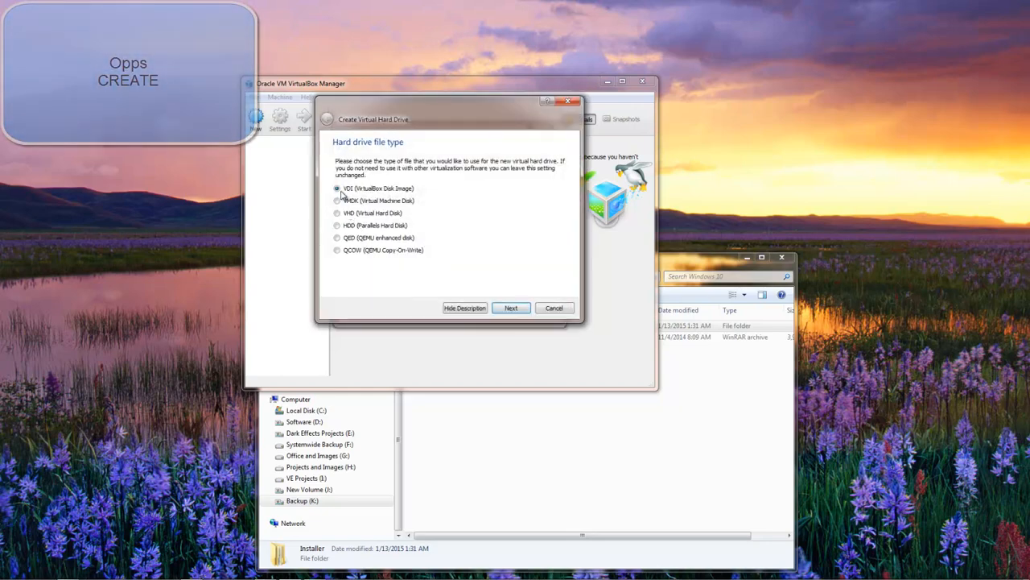
left_click(517, 309)
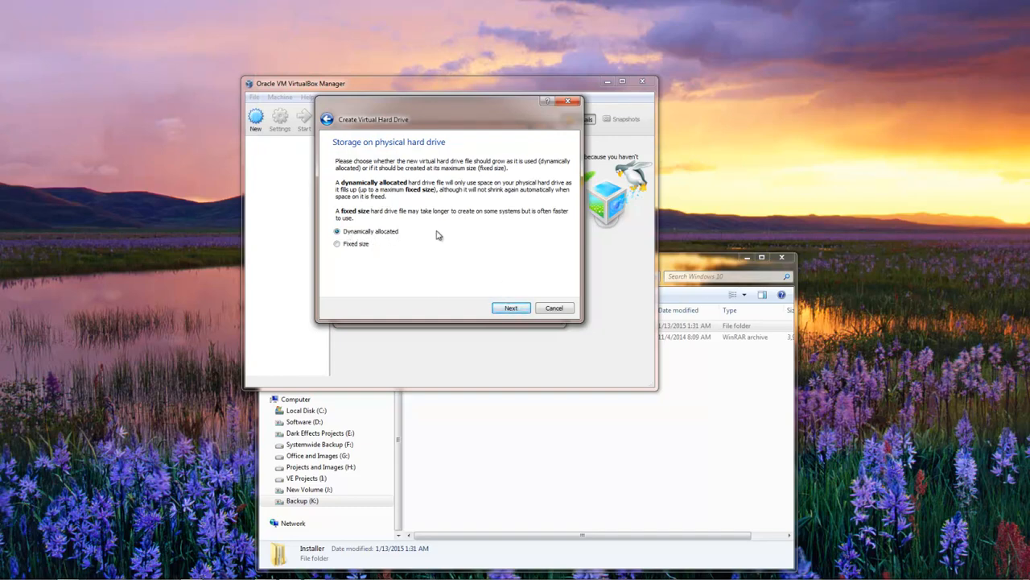
left_click(517, 309)
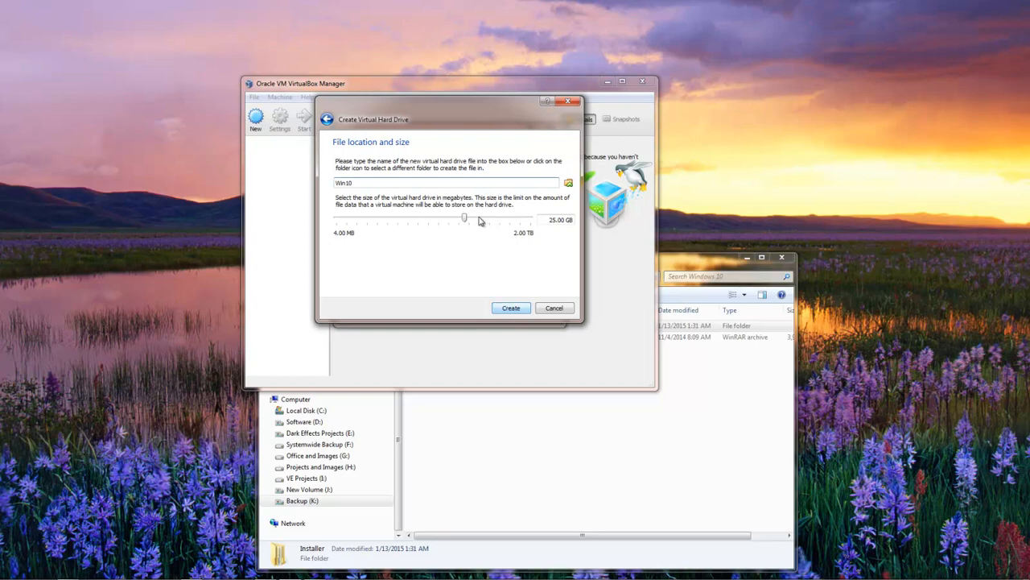
double_click(552, 219)
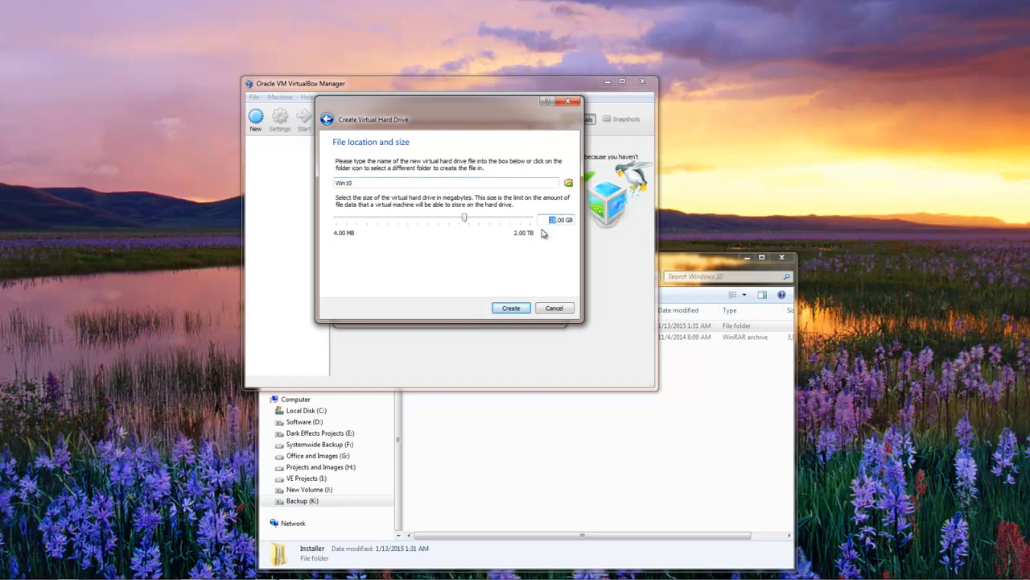
type("75")
left_click(512, 309)
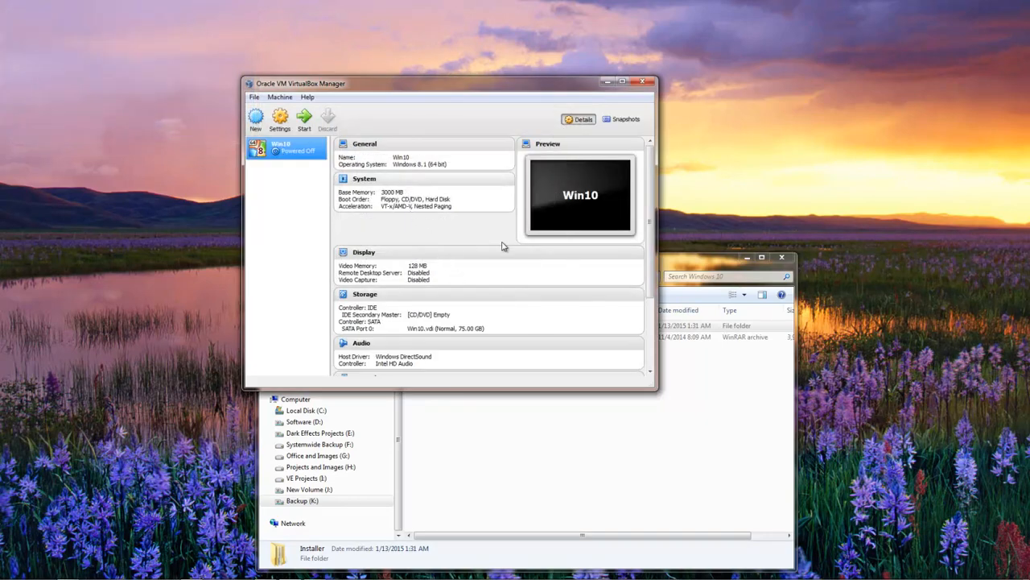
Switch to Windows Explorer and inspect the Win10 machine's files inside the Installer folder, then return to the Windows 10 folder
left_click(678, 274)
double_click(449, 325)
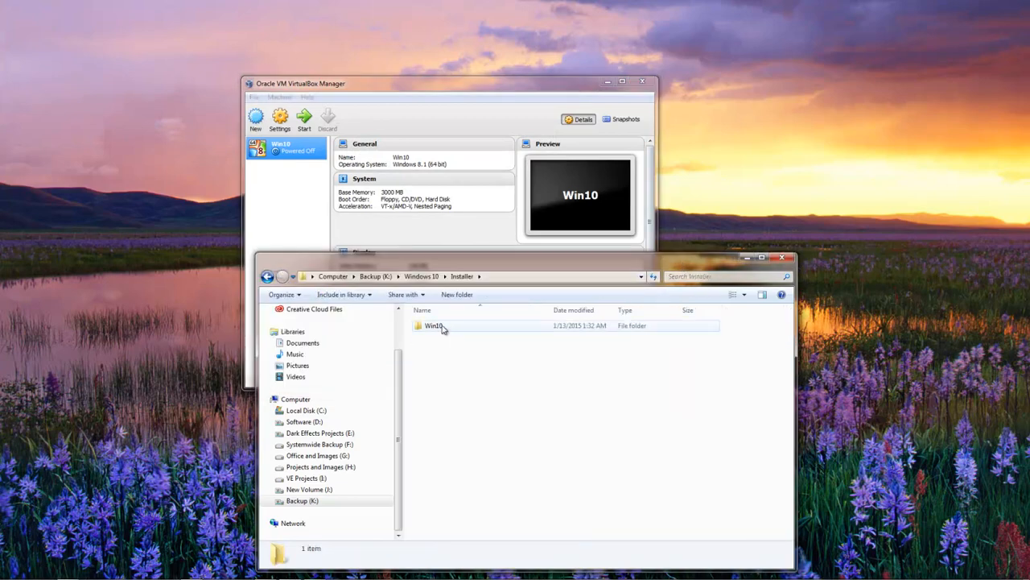
double_click(439, 325)
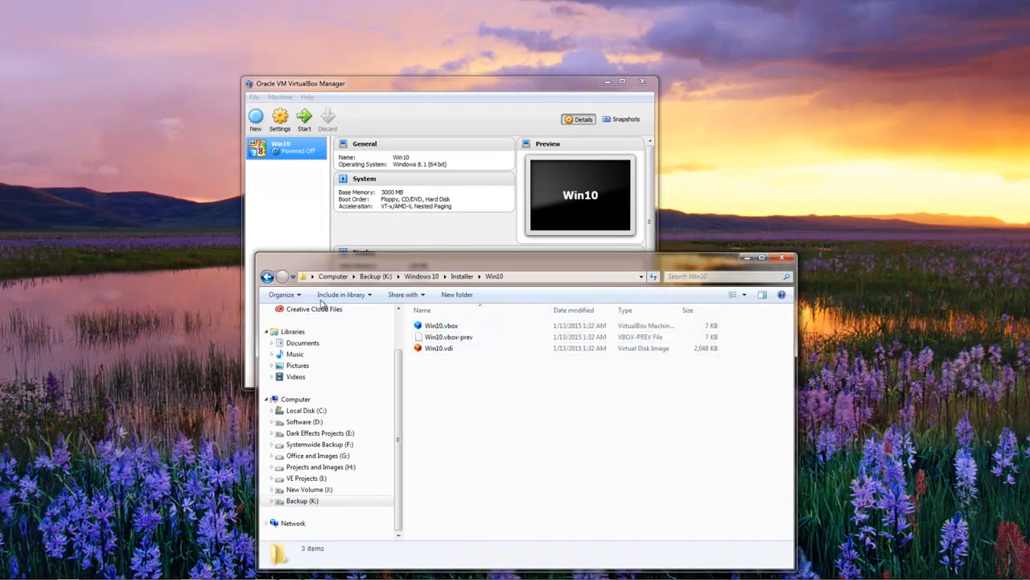
double_click(267, 278)
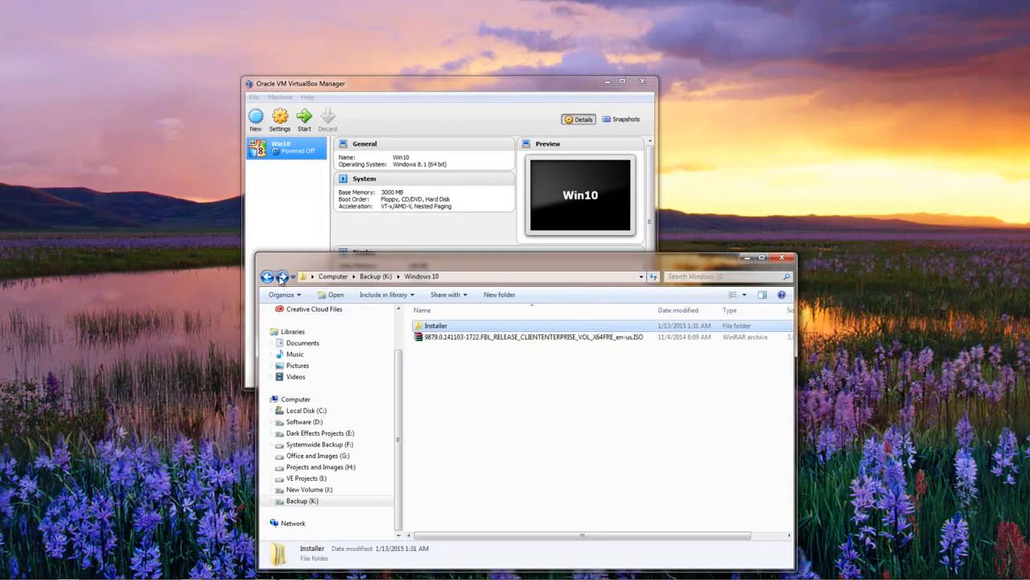
Start the Win10 virtual machine using the 9879.0.141103-1722 Windows ISO from the Windows 10 folder as its start-up disk
double_click(276, 151)
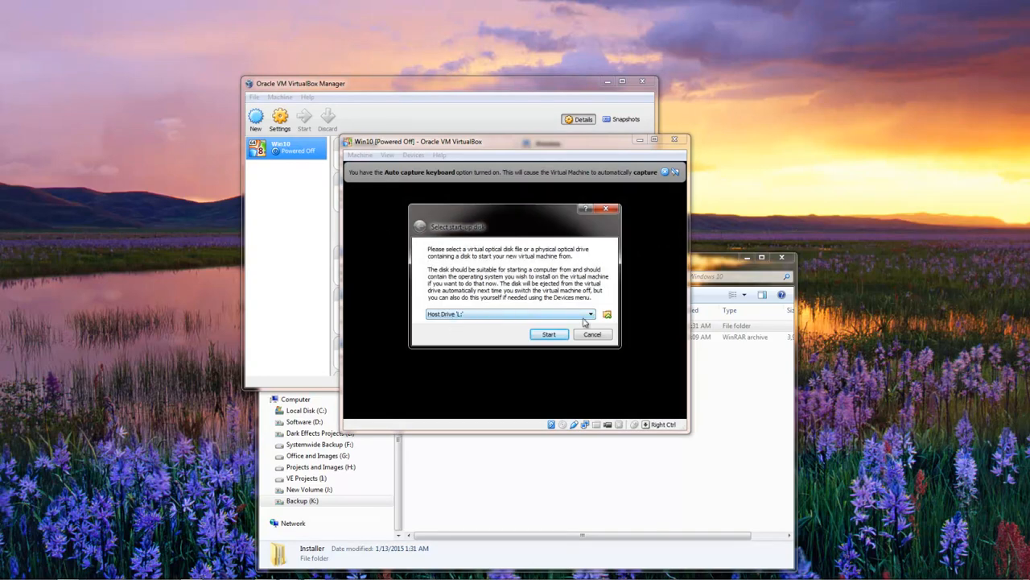
left_click(608, 315)
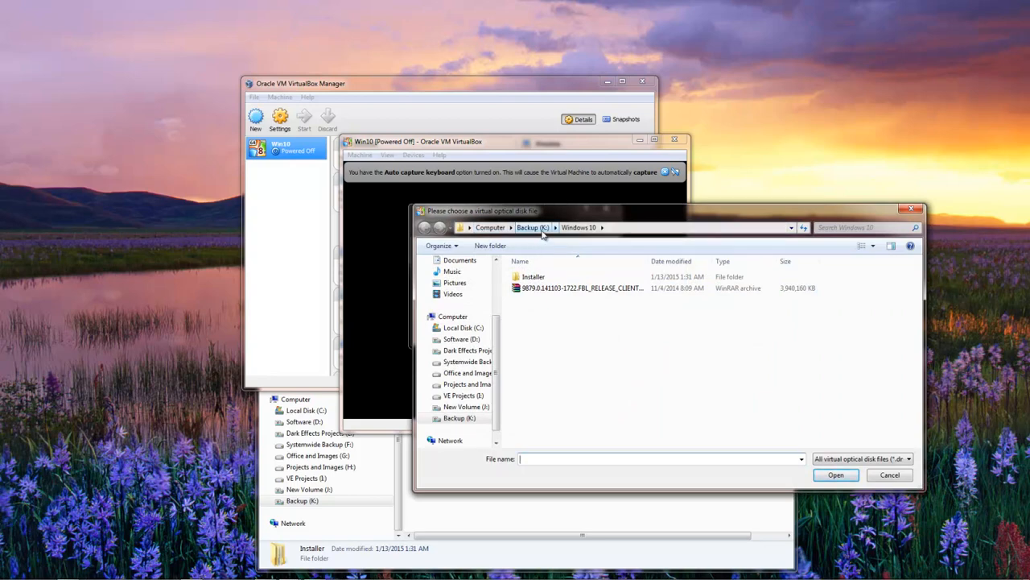
double_click(556, 288)
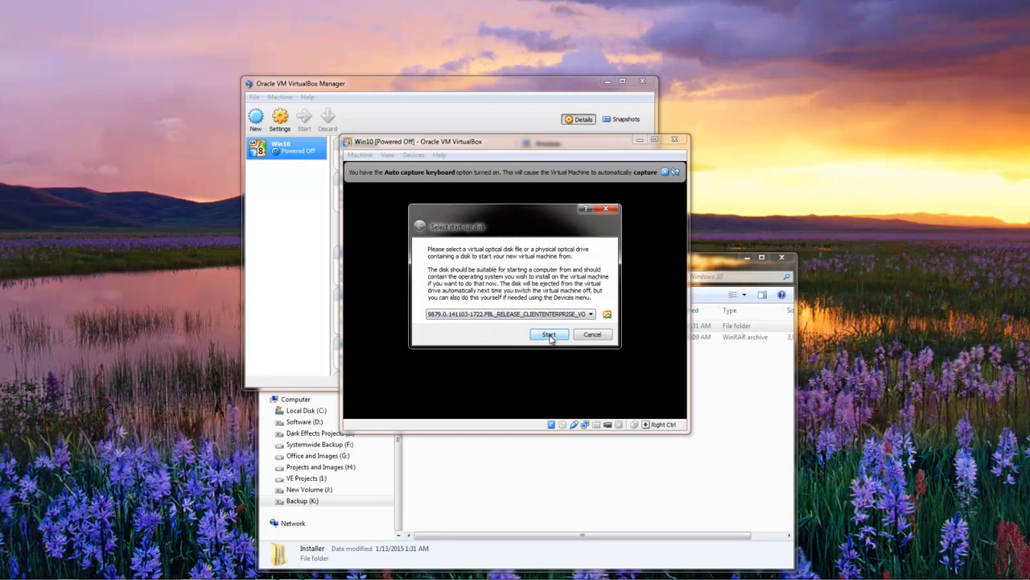
left_click(549, 335)
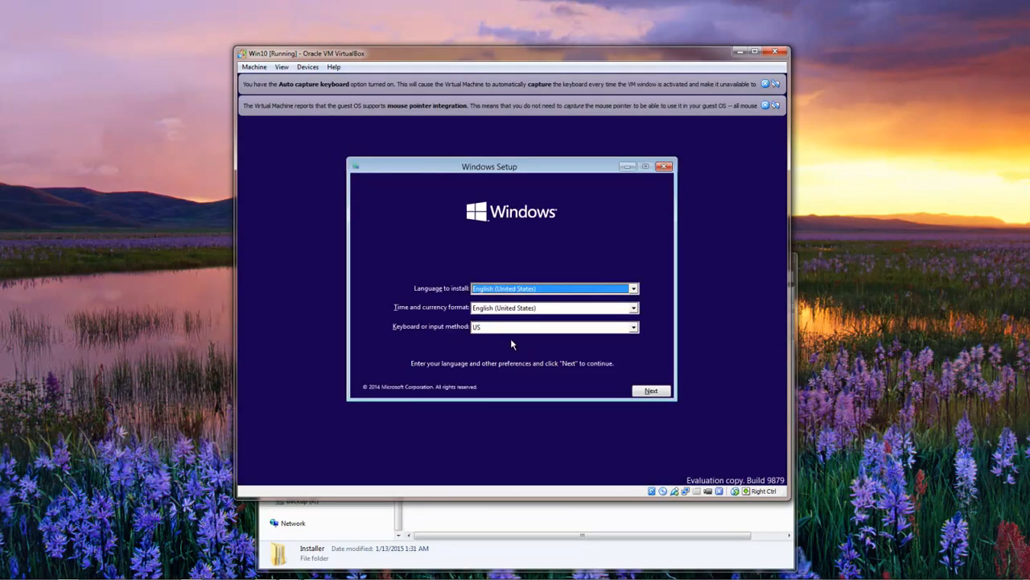
Begin the Windows installation with the default English (United States) language and US keyboard settings, and accept the license terms
left_click(652, 392)
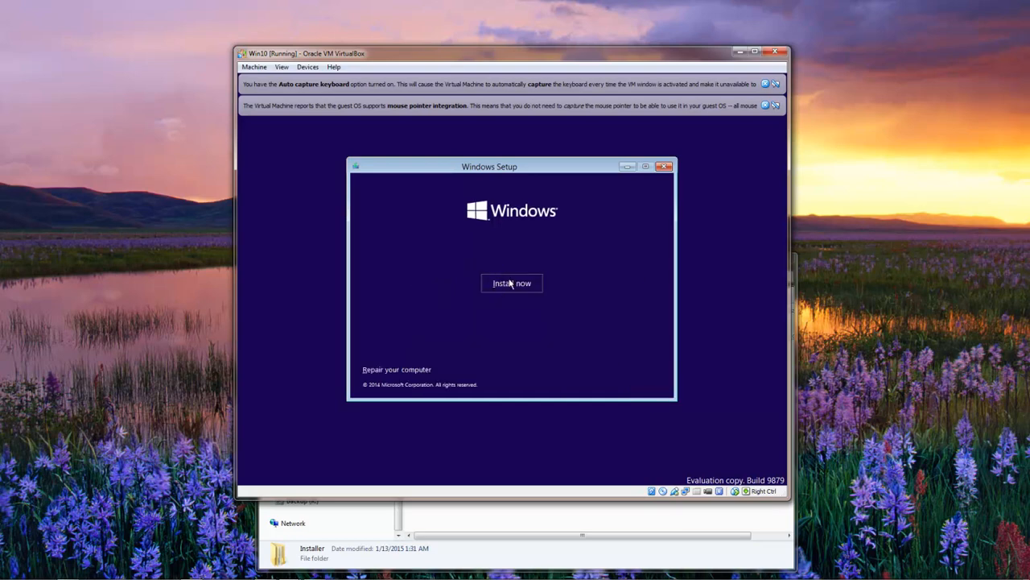
left_click(512, 286)
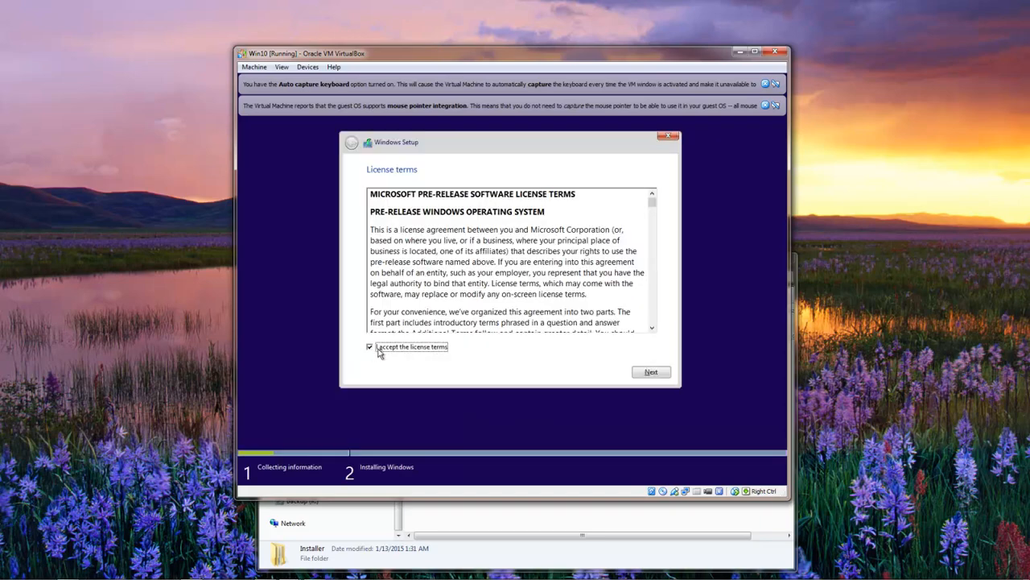
left_click(375, 347)
left_click(652, 373)
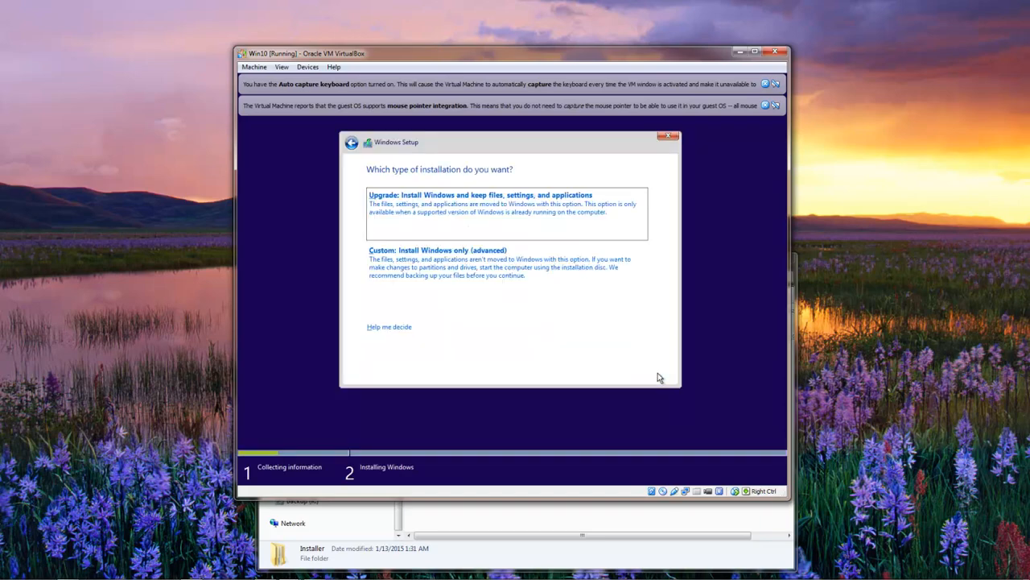
Perform a custom Windows installation on a new primary partition created from all of Drive 0's unallocated space
left_click(401, 256)
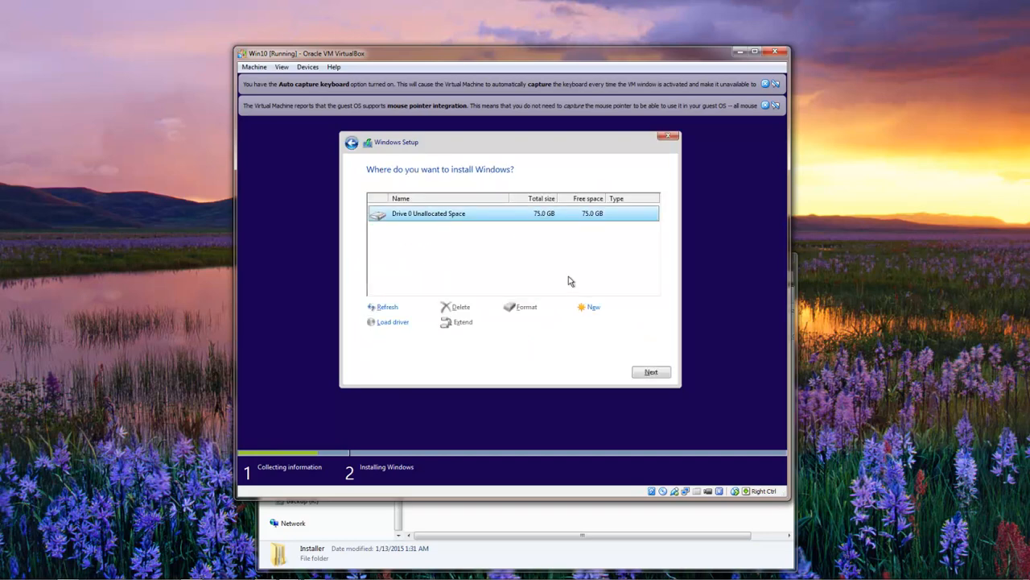
left_click(595, 310)
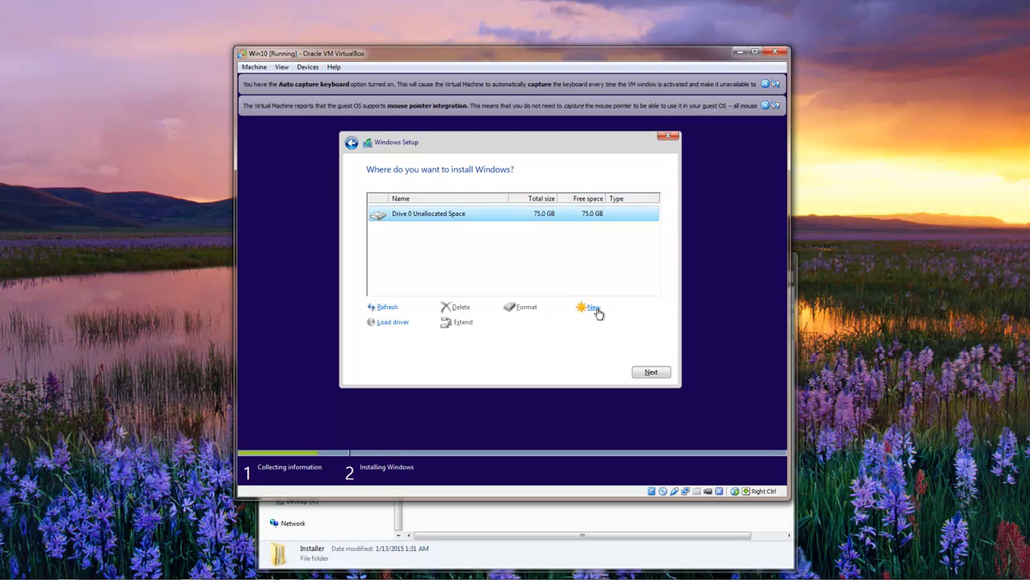
left_click(613, 323)
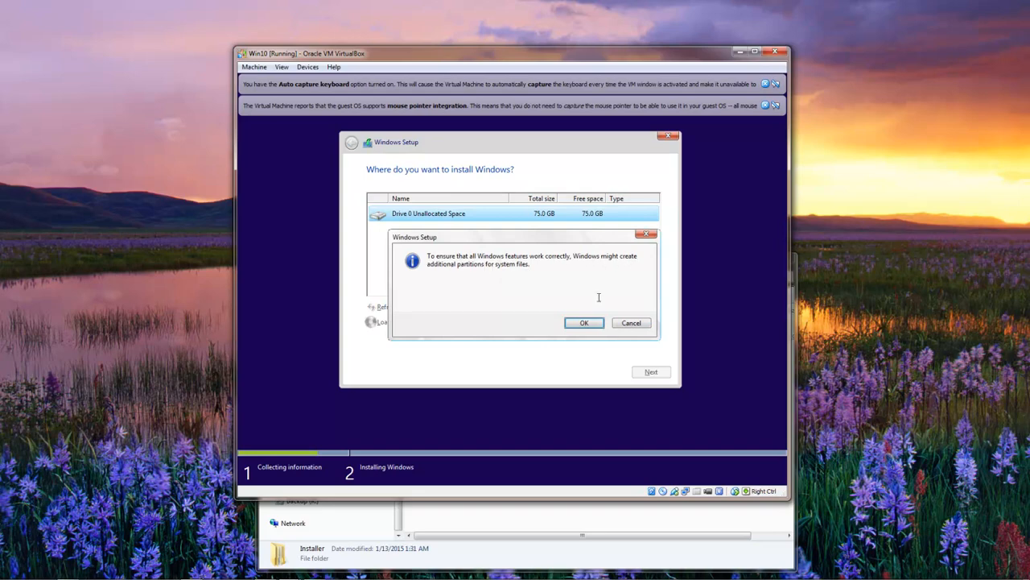
left_click(590, 323)
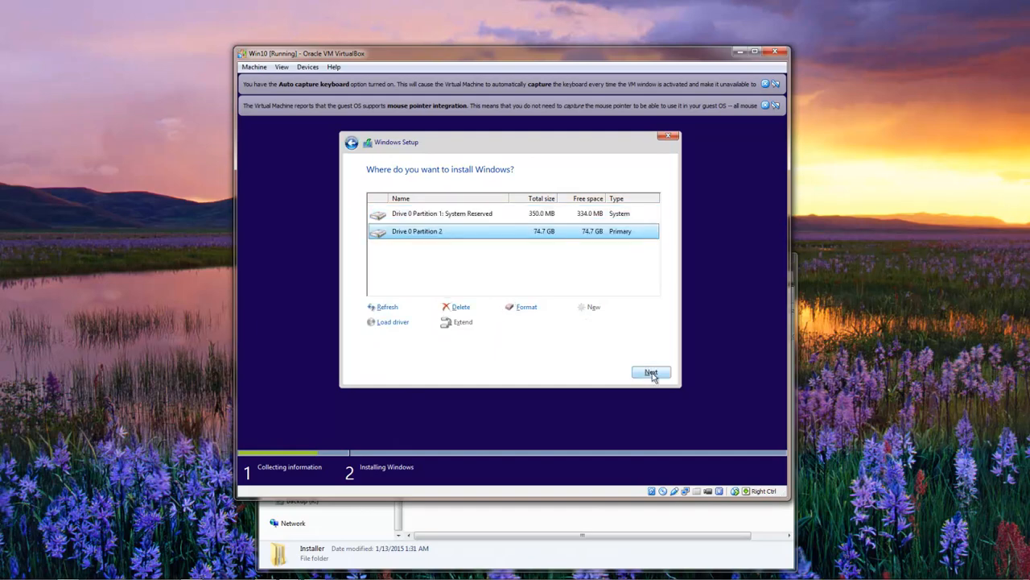
left_click(651, 373)
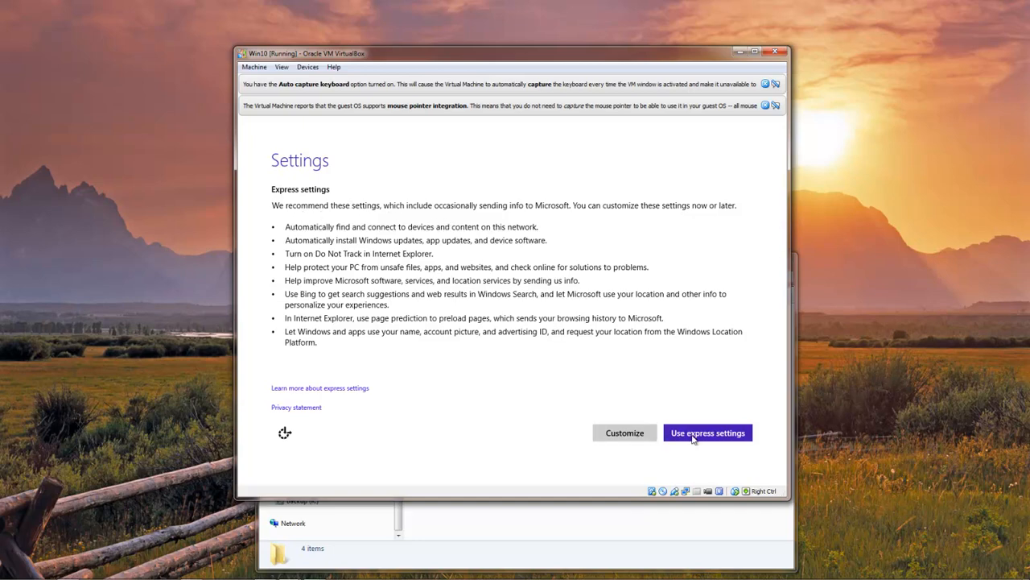
Customize the Windows setup settings, choosing Yes for home or work networks and accepting the default update, privacy and information-sharing options
left_click(633, 436)
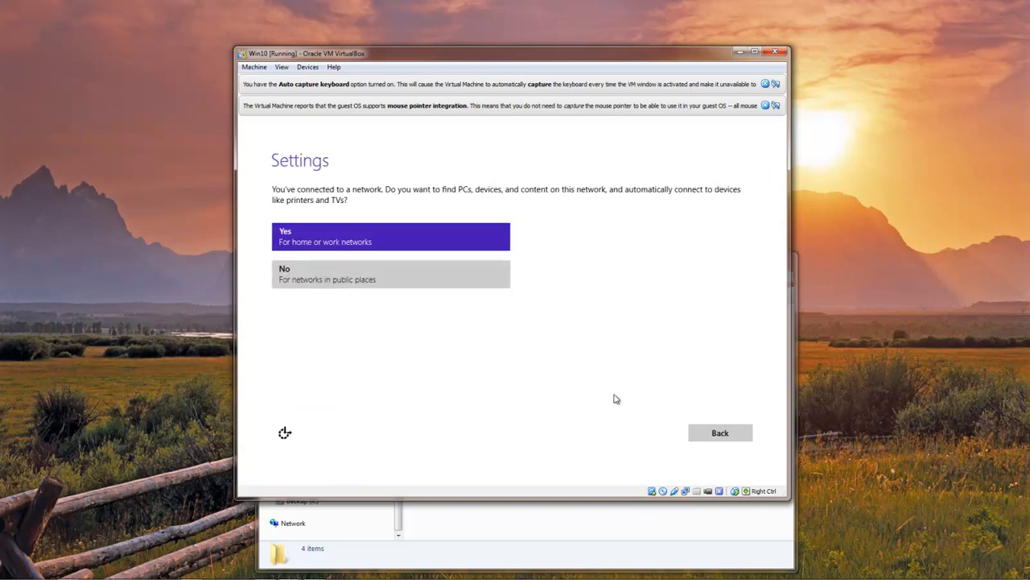
left_click(330, 244)
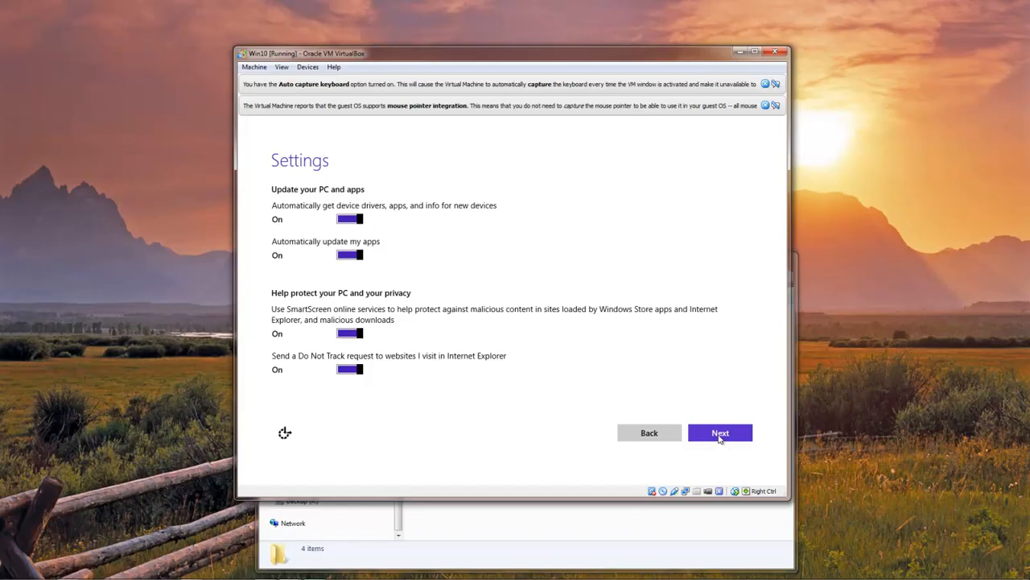
left_click(721, 433)
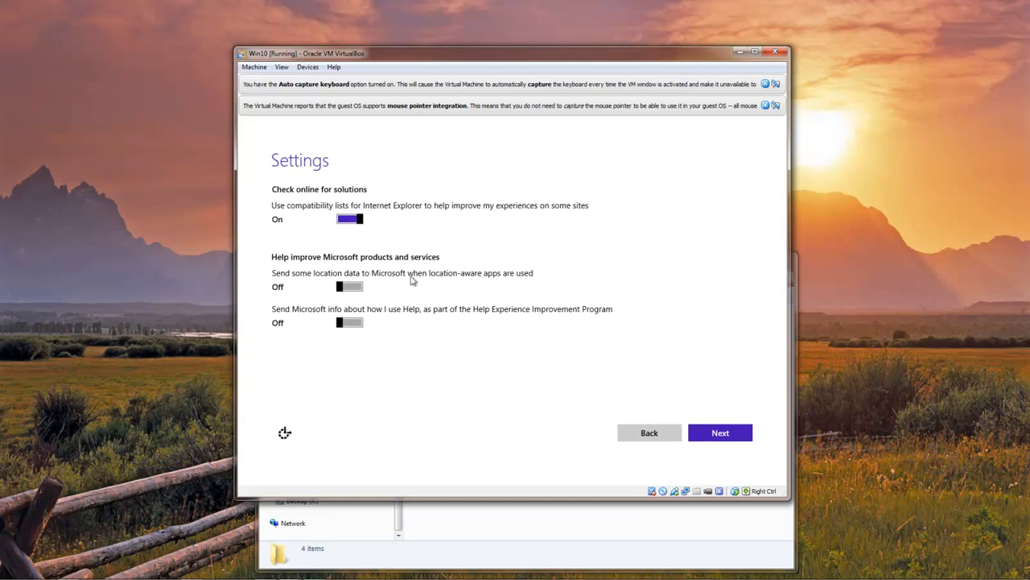
left_click(729, 434)
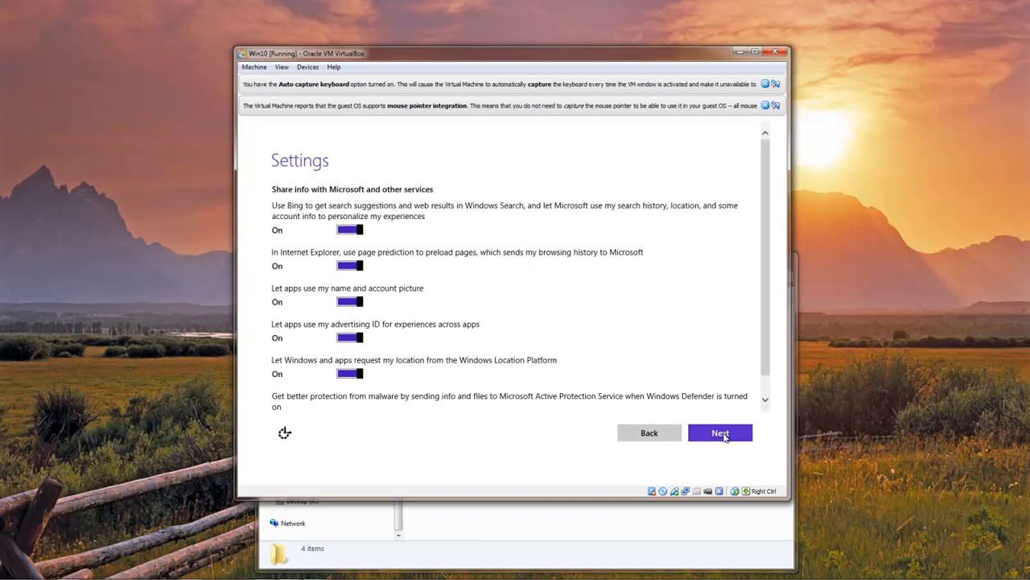
left_click(725, 434)
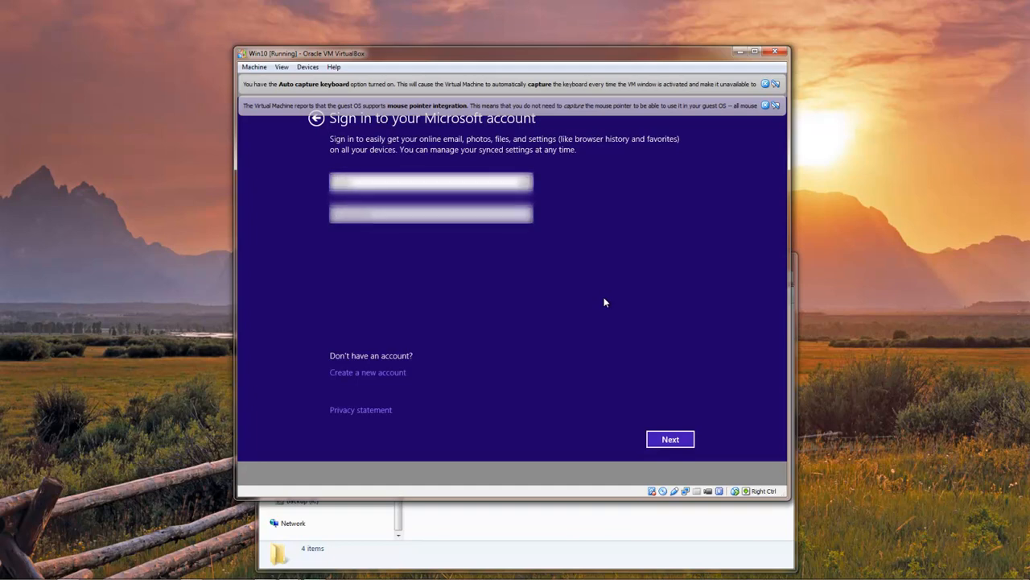
Sign in to the Microsoft account with the account's e-mail address and password
type("?????????????")
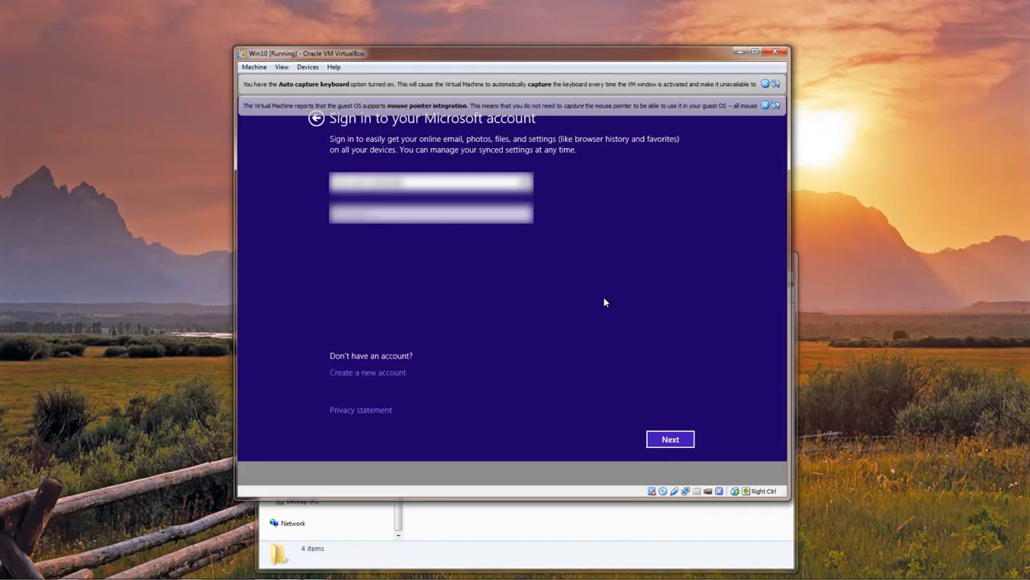
type("??????")
key("Tab")
type("?????")
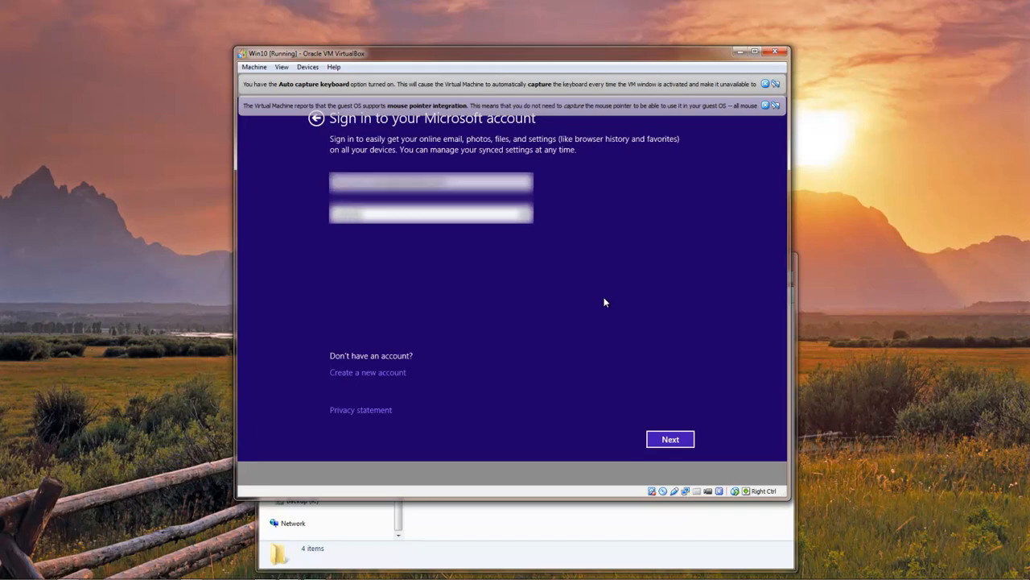
type("????????")
left_click(675, 445)
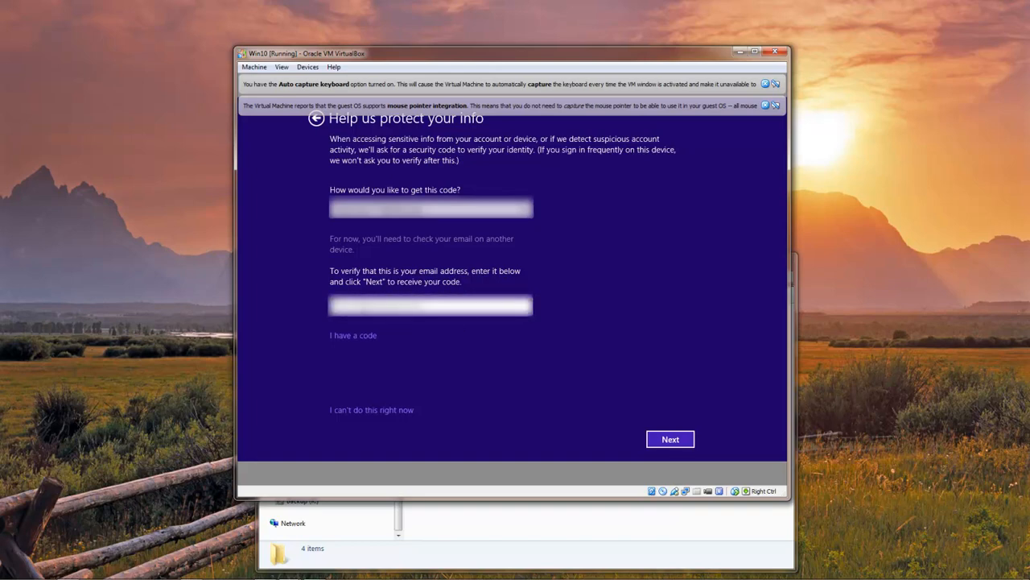
Request a security code by entering the account's verification e-mail address, and submit the received verification code
type("????????")
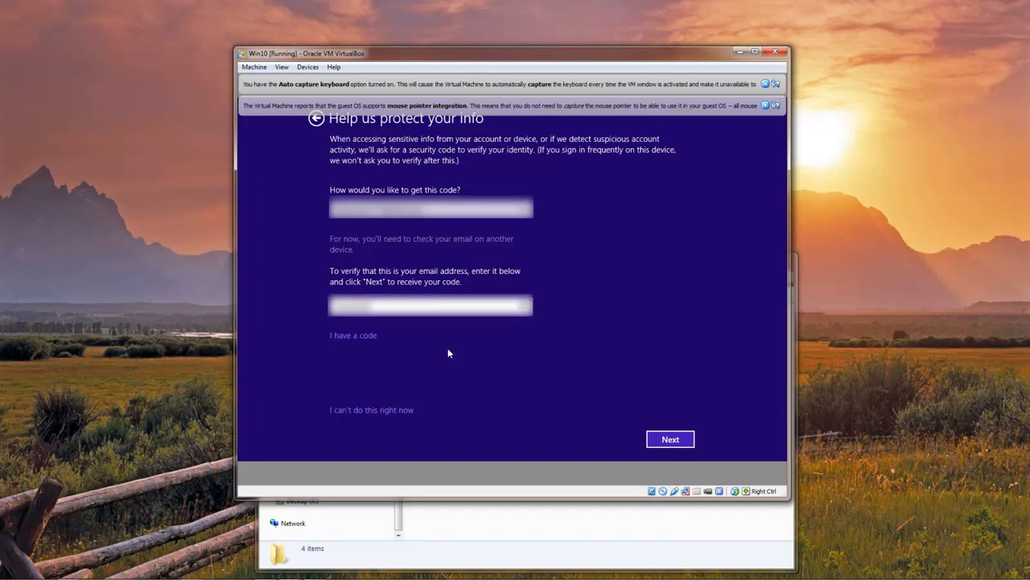
type("?????")
left_click(671, 441)
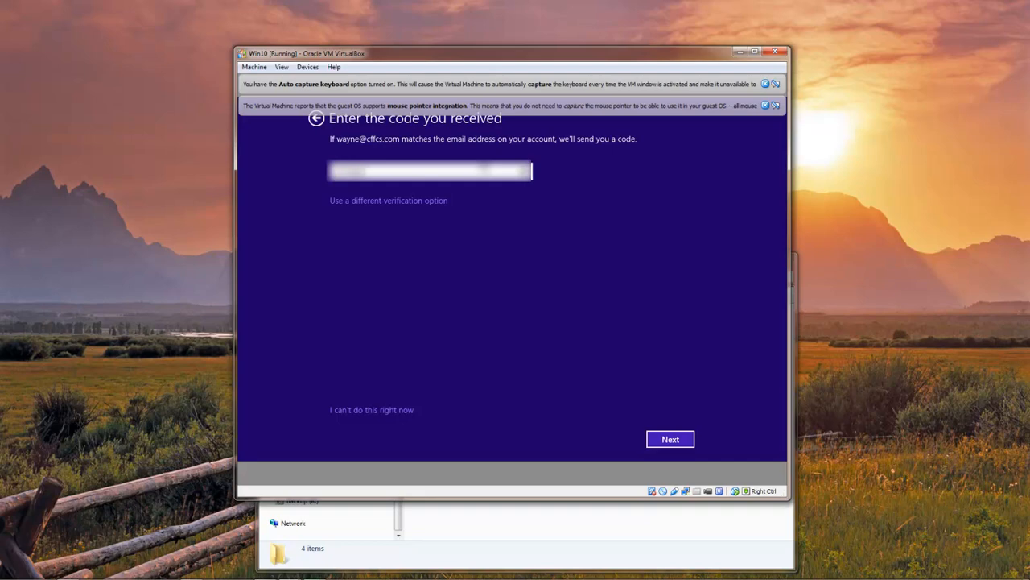
left_click(678, 442)
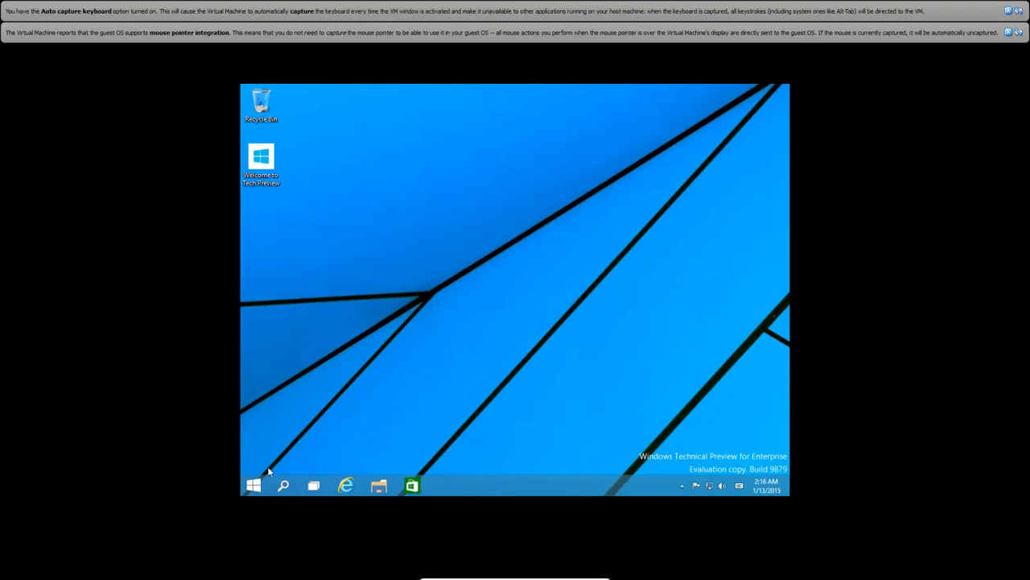
Set the Windows desktop's screen resolution to 1600 × 1200 and keep the new display settings
right_click(507, 270)
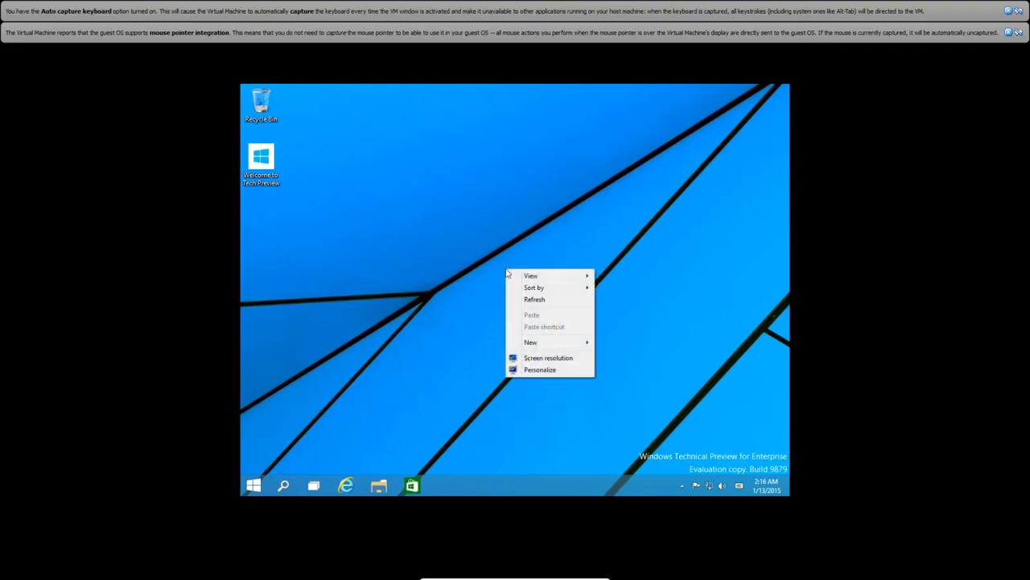
left_click(554, 360)
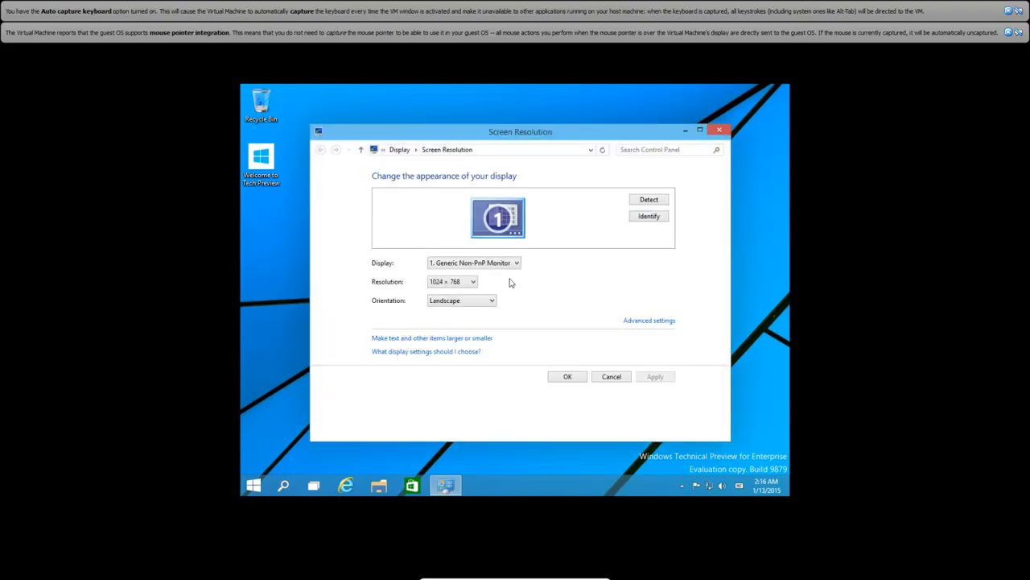
left_click(474, 282)
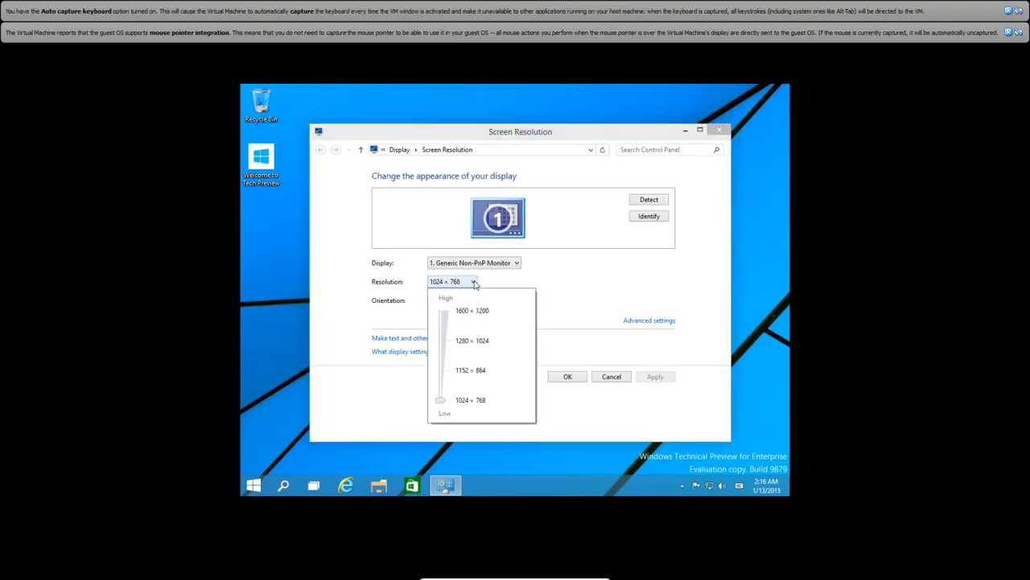
left_click(443, 312)
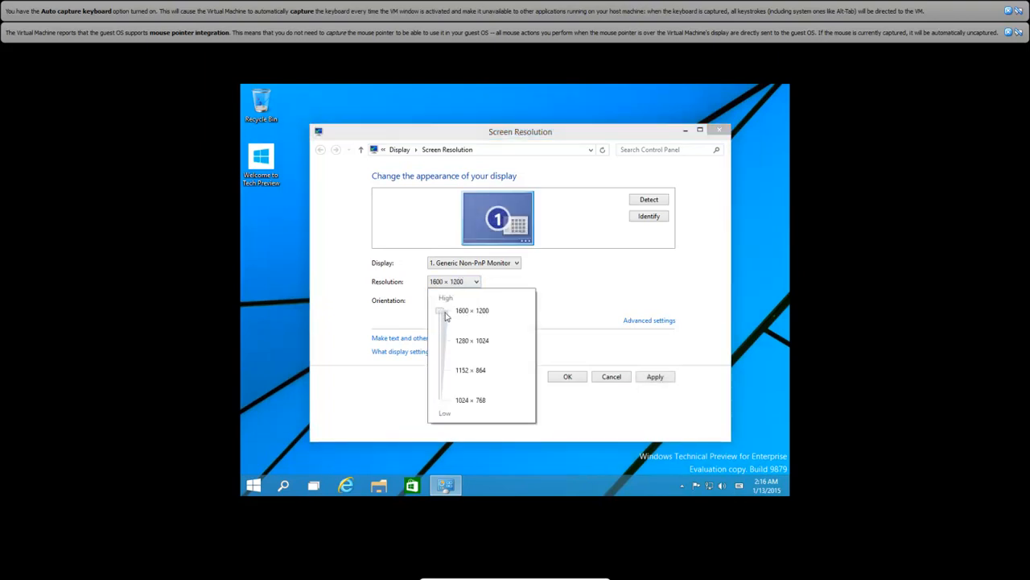
left_click(560, 302)
left_click(655, 376)
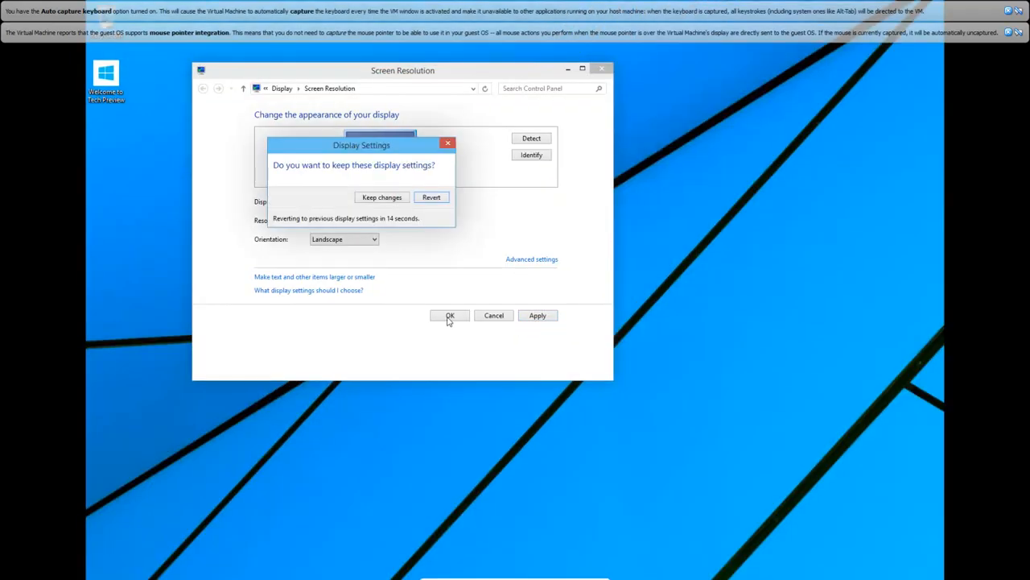
left_click(383, 197)
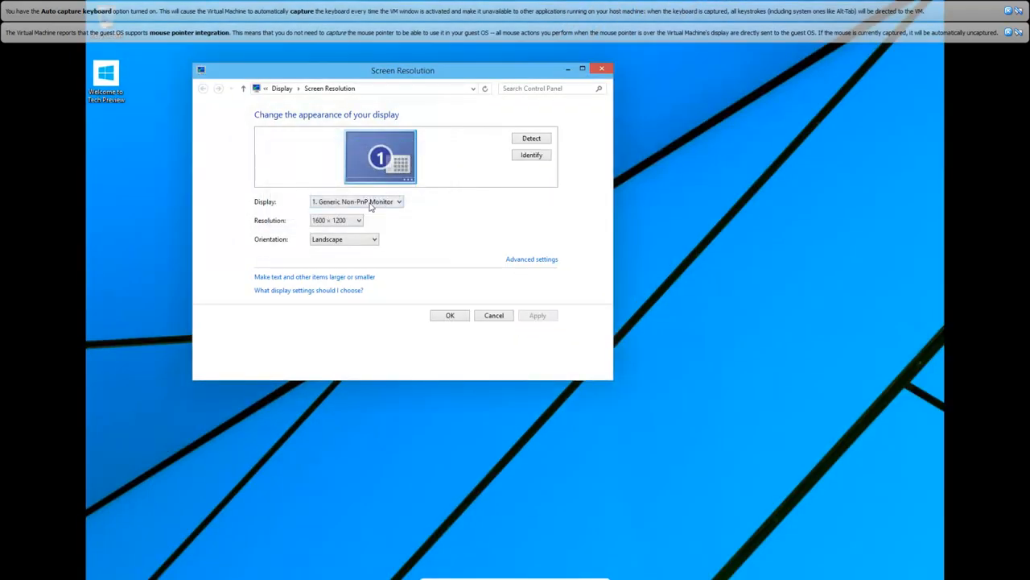
left_click(357, 221)
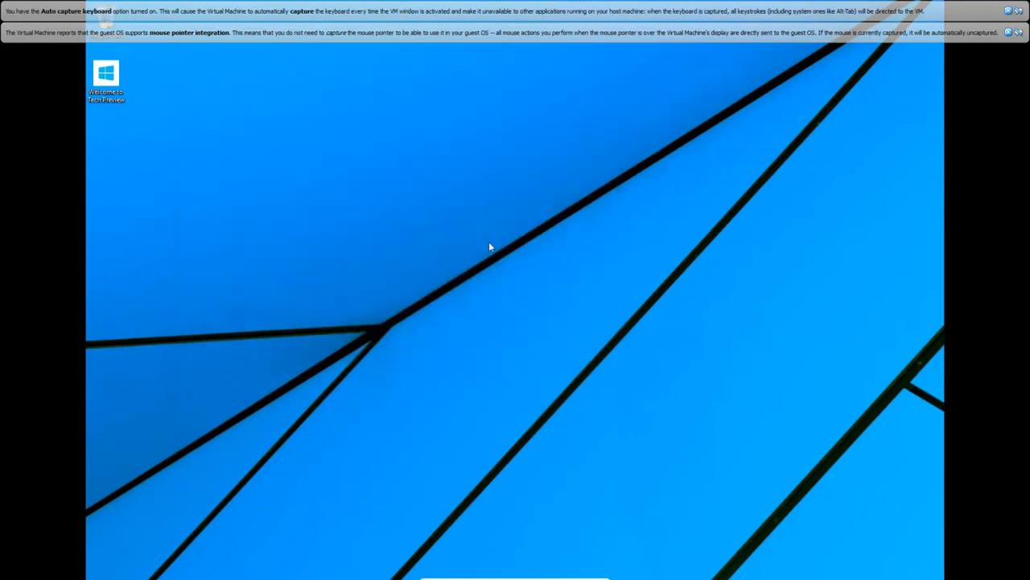
Set the Windows desktop's screen resolution to 1280 × 1024, keep the changes, and close the display settings
right_click(489, 241)
left_click(528, 332)
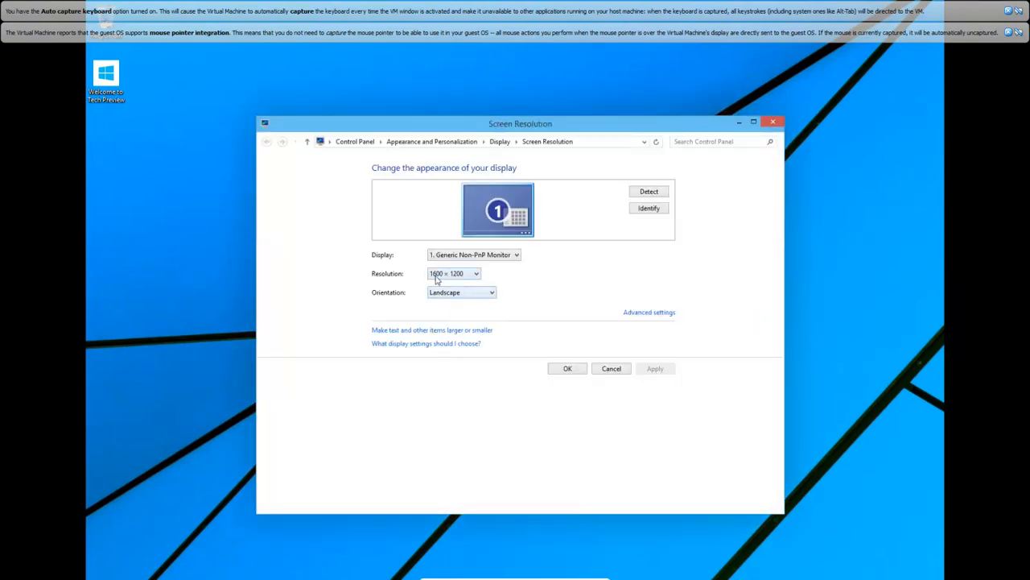
left_click(475, 274)
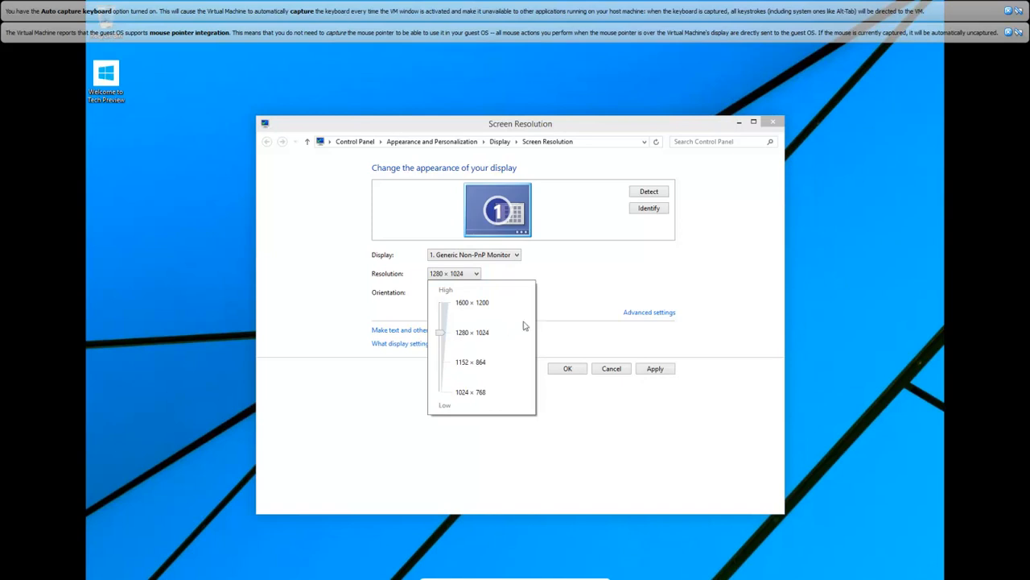
left_click(561, 303)
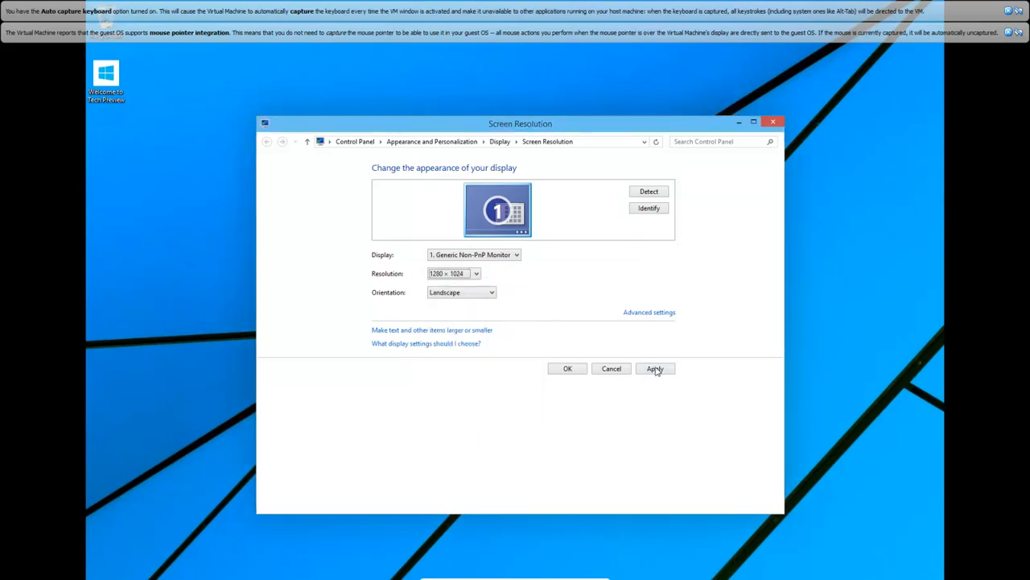
left_click(657, 369)
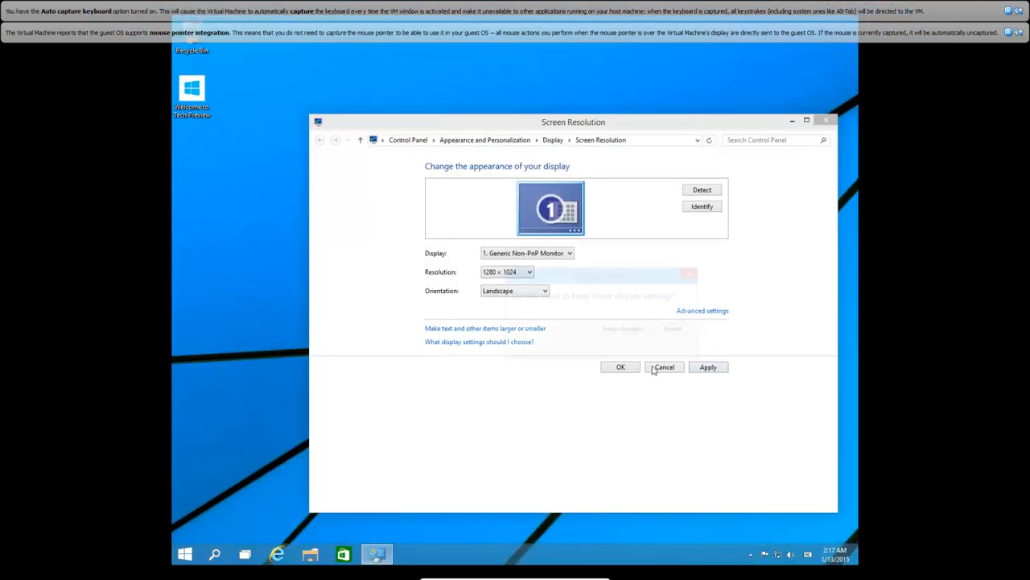
left_click(630, 331)
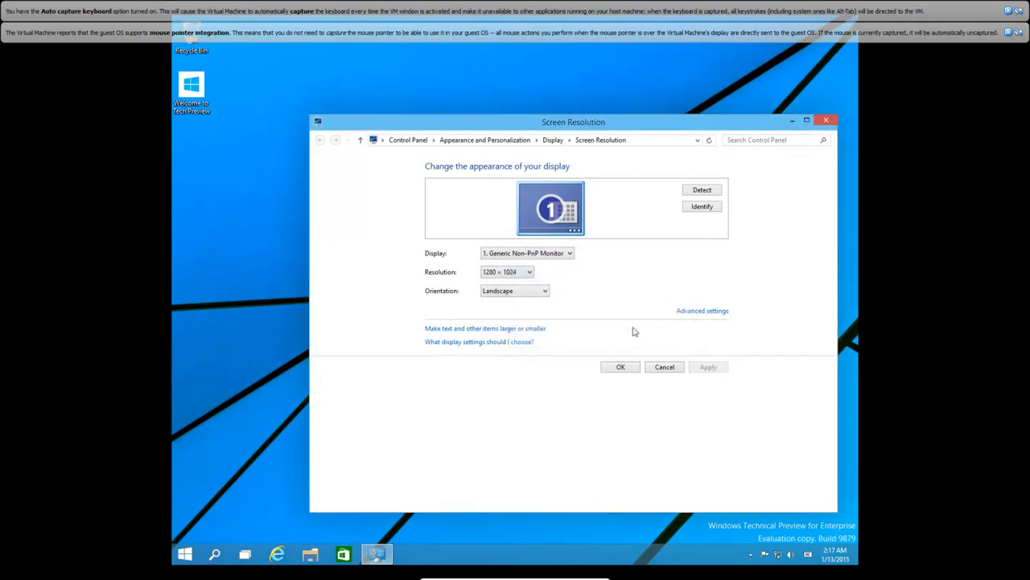
left_click(620, 367)
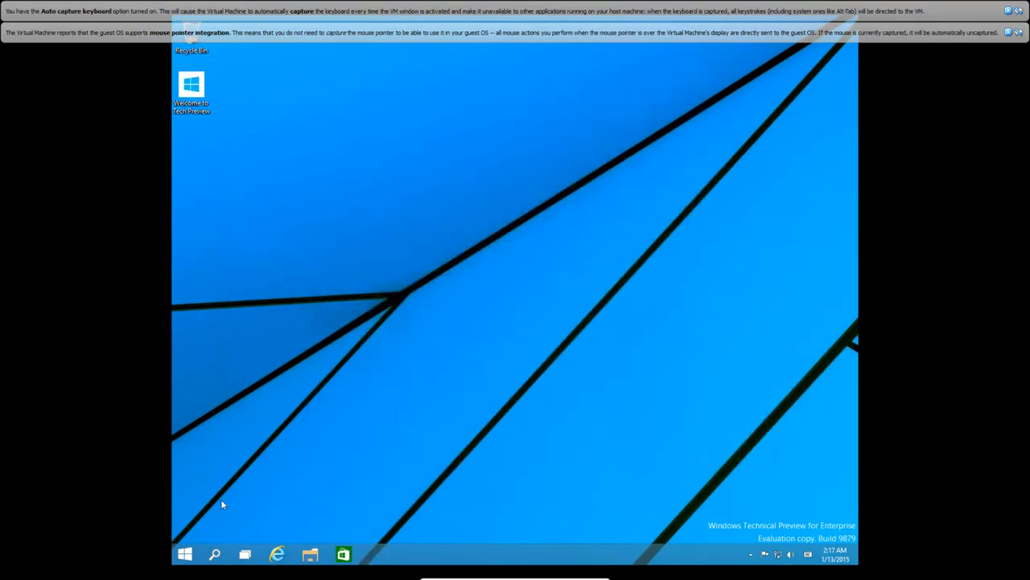